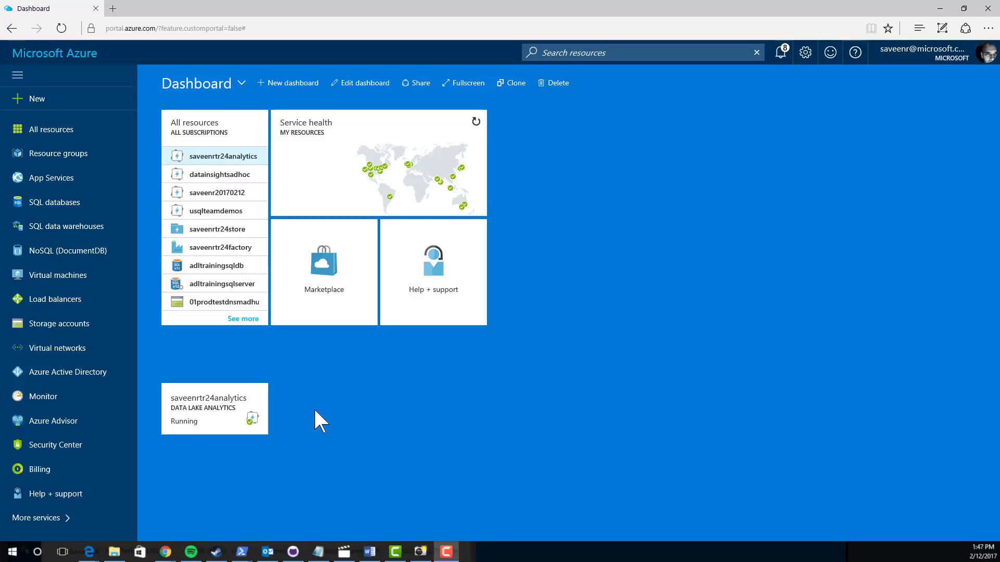
Step: Open the pinned Data Lake Analytics account from the dashboard and review the list of all its jobs
{"action": "left_click", "coordinate": [224, 401]}
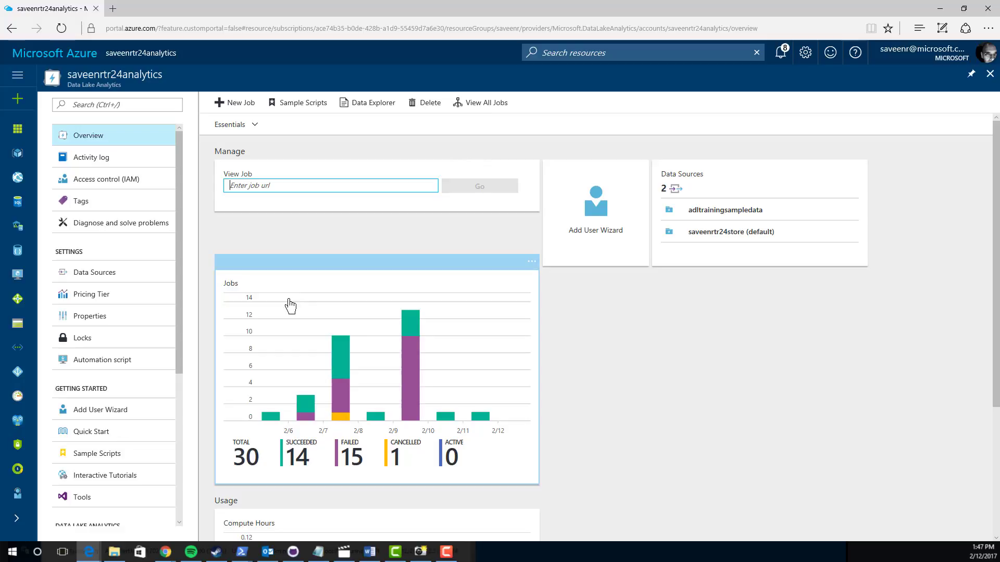
{"action": "left_click", "coordinate": [475, 111]}
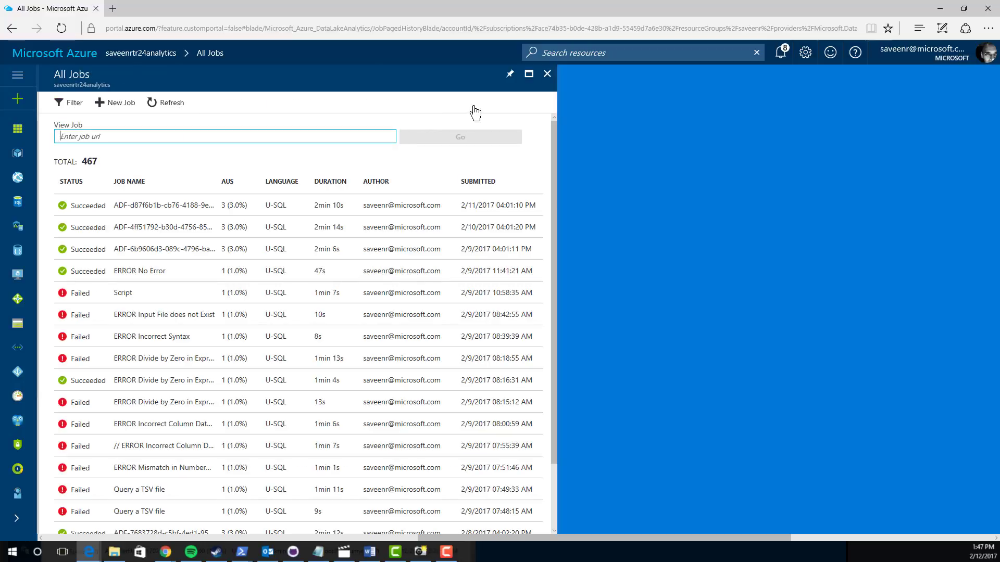
{"action": "left_click", "coordinate": [545, 83]}
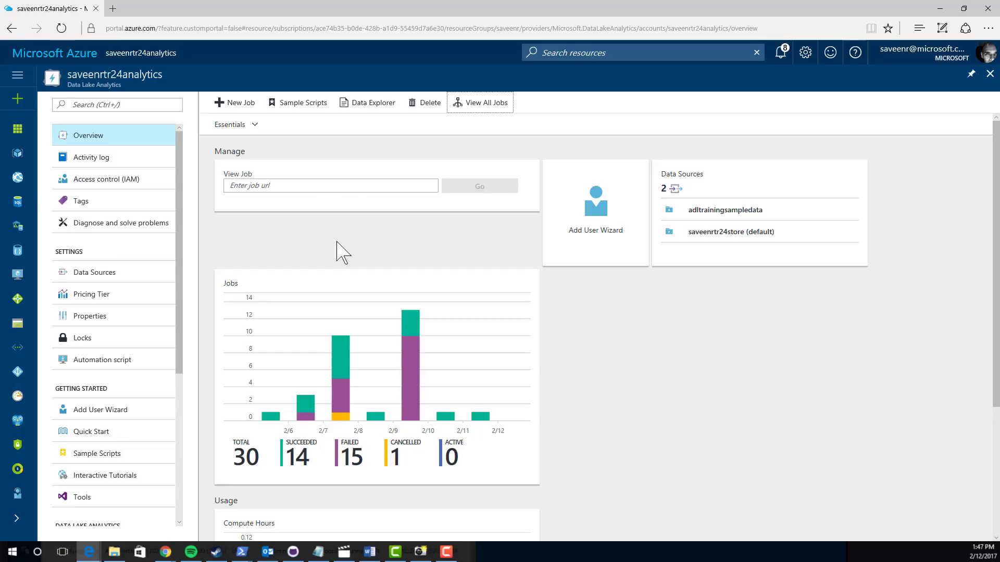
Step: Look at the blank new U-SQL job form and close it without submitting anything
{"action": "left_click", "coordinate": [247, 116]}
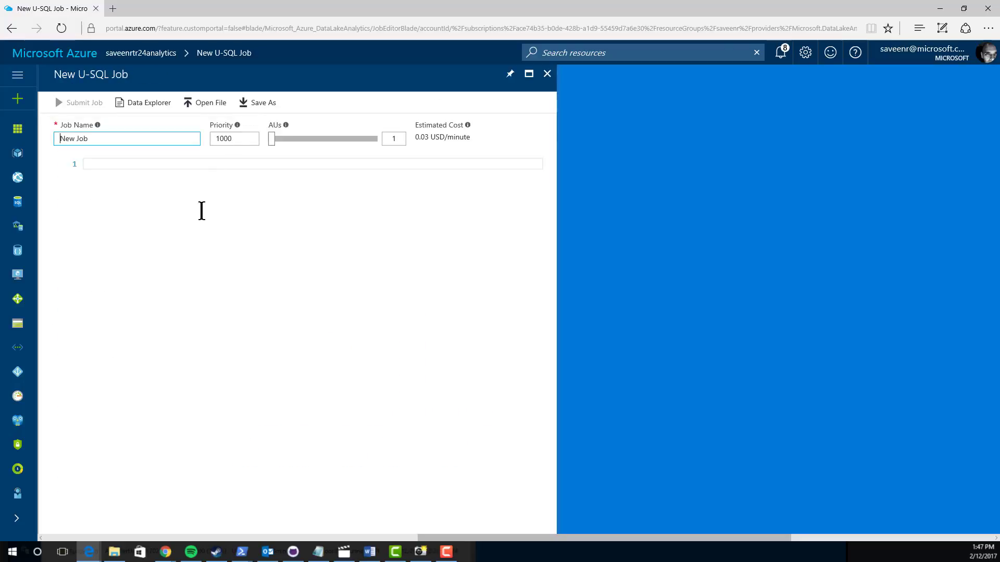
{"action": "left_click", "coordinate": [164, 225]}
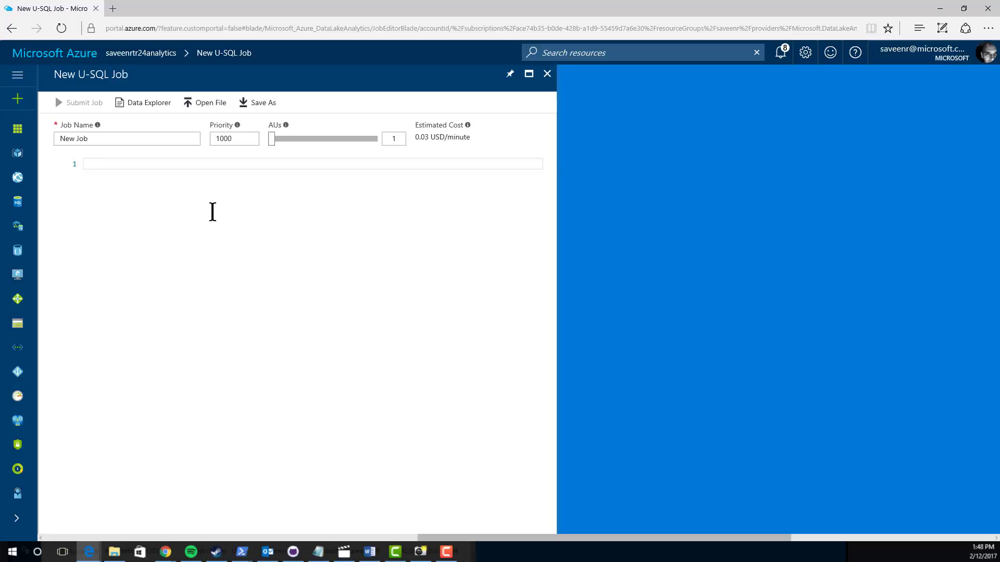
{"action": "left_click", "coordinate": [547, 74]}
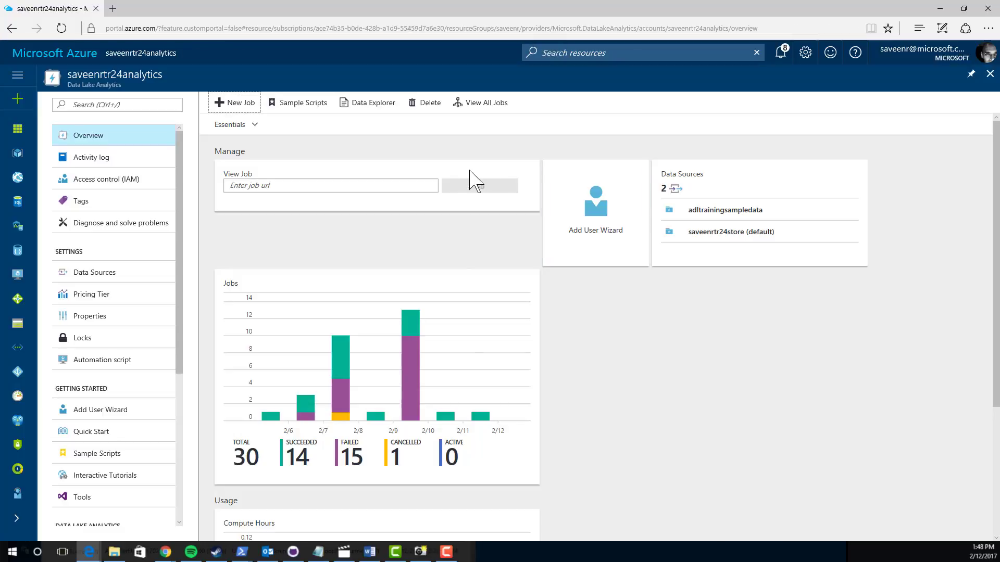
Step: Open the "Query a TSV file" sample script in a new U-SQL job
{"action": "left_click", "coordinate": [275, 113]}
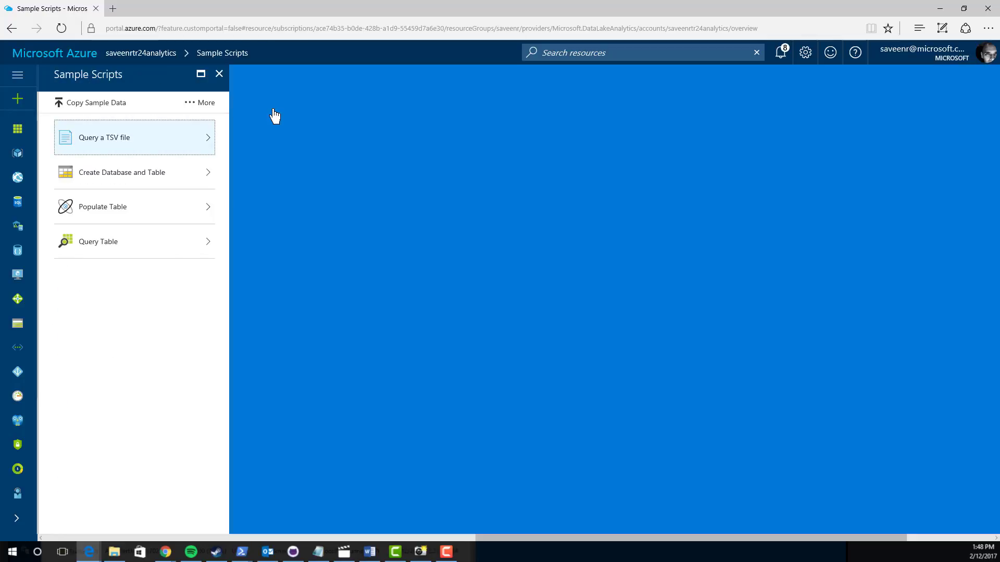
{"action": "left_click", "coordinate": [119, 148]}
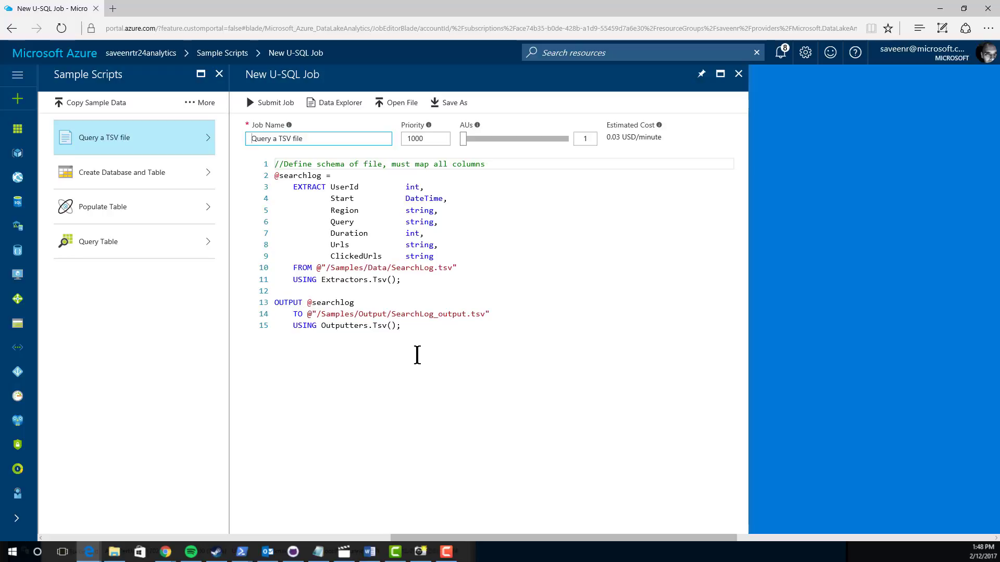
{"action": "left_click", "coordinate": [417, 356]}
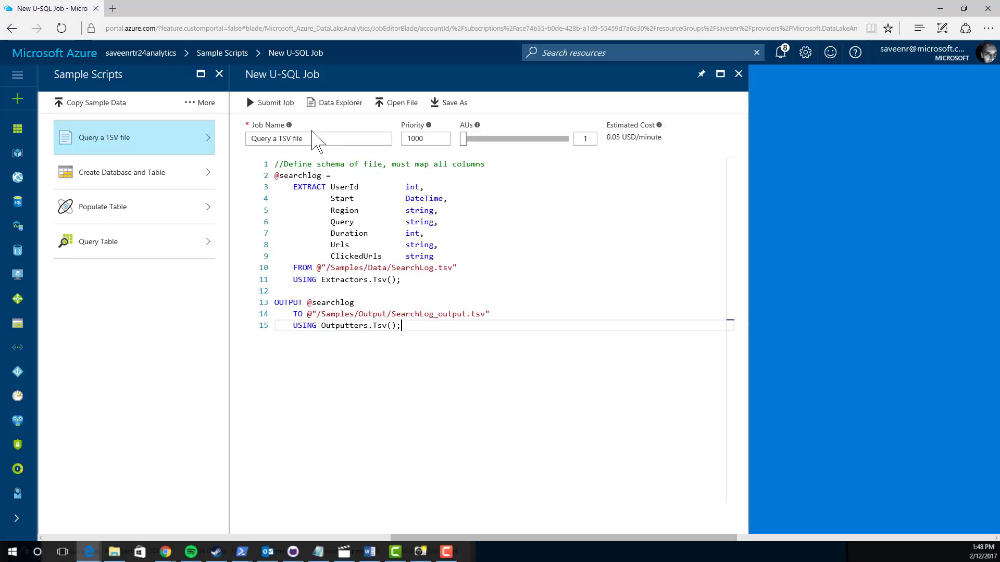
Step: Examine the job name and the U-SQL script, including the input file path and the extracted column schema
{"action": "left_click_drag", "start_coordinate": [313, 139], "coordinate": [229, 137]}
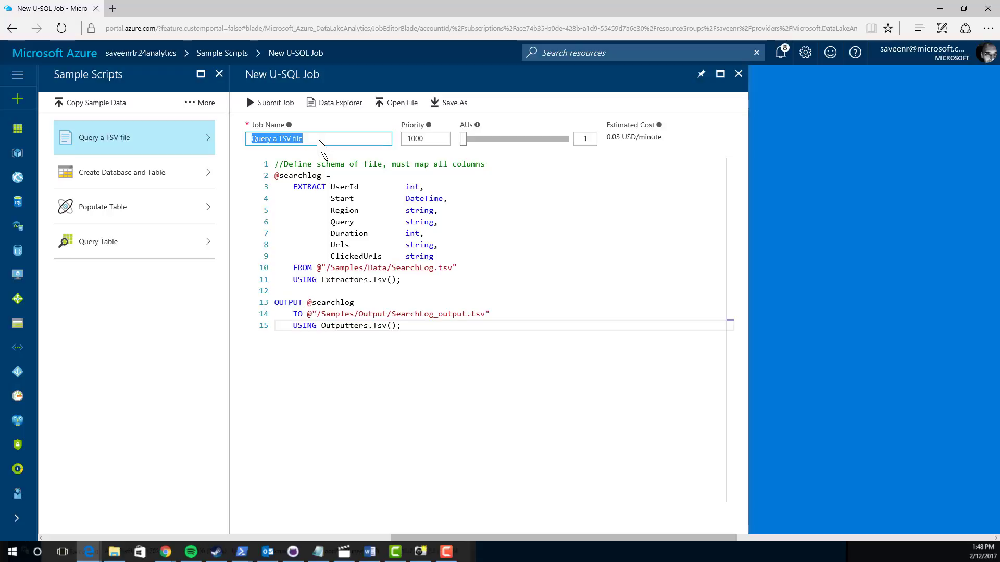
{"action": "left_click", "coordinate": [350, 371]}
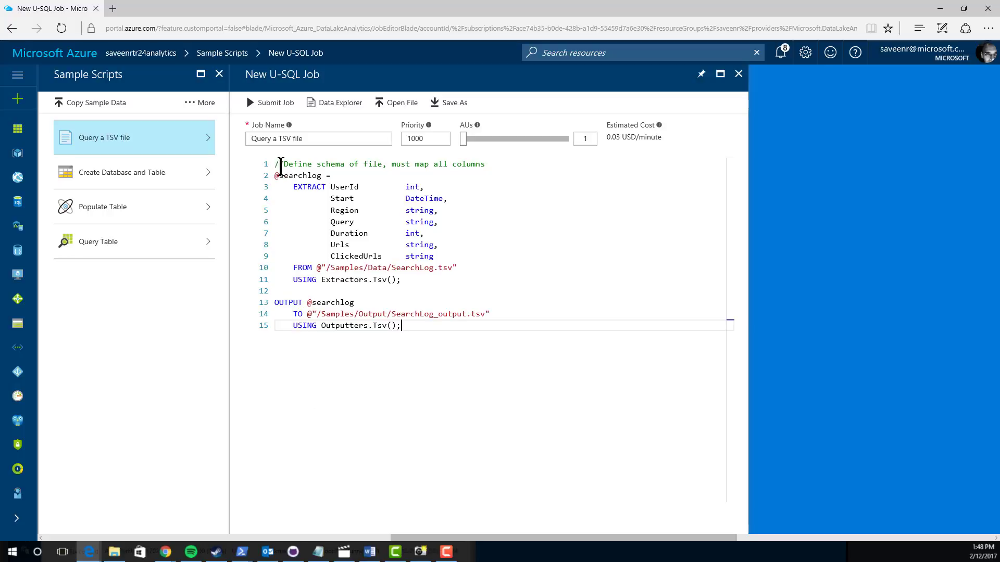
{"action": "left_click", "coordinate": [284, 164]}
{"action": "left_click_drag", "start_coordinate": [283, 164], "coordinate": [470, 351]}
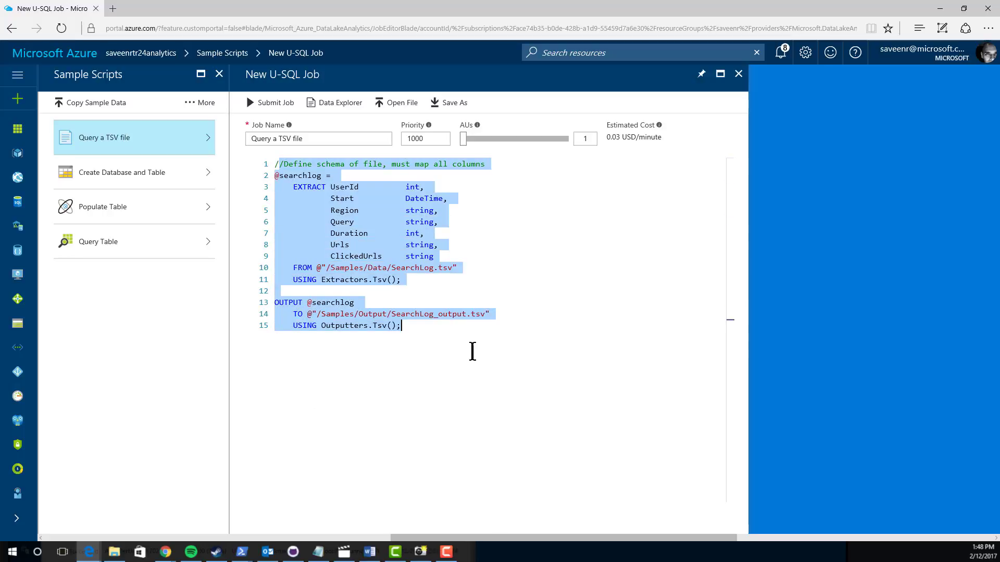
{"action": "left_click", "coordinate": [471, 350]}
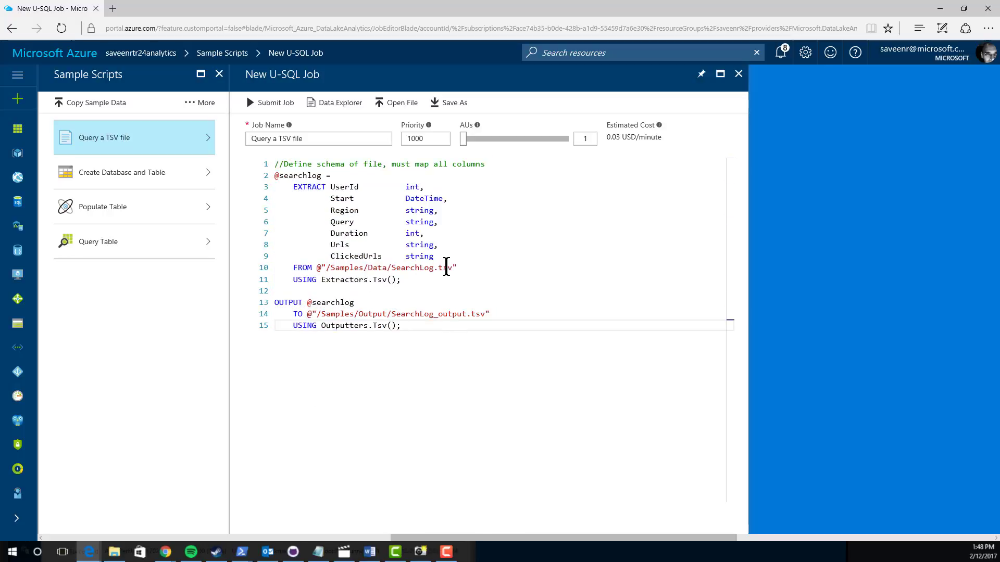
{"action": "double_click", "coordinate": [446, 268]}
{"action": "left_click", "coordinate": [463, 328]}
{"action": "left_click_drag", "start_coordinate": [330, 186], "coordinate": [459, 258]}
{"action": "left_click", "coordinate": [465, 287]}
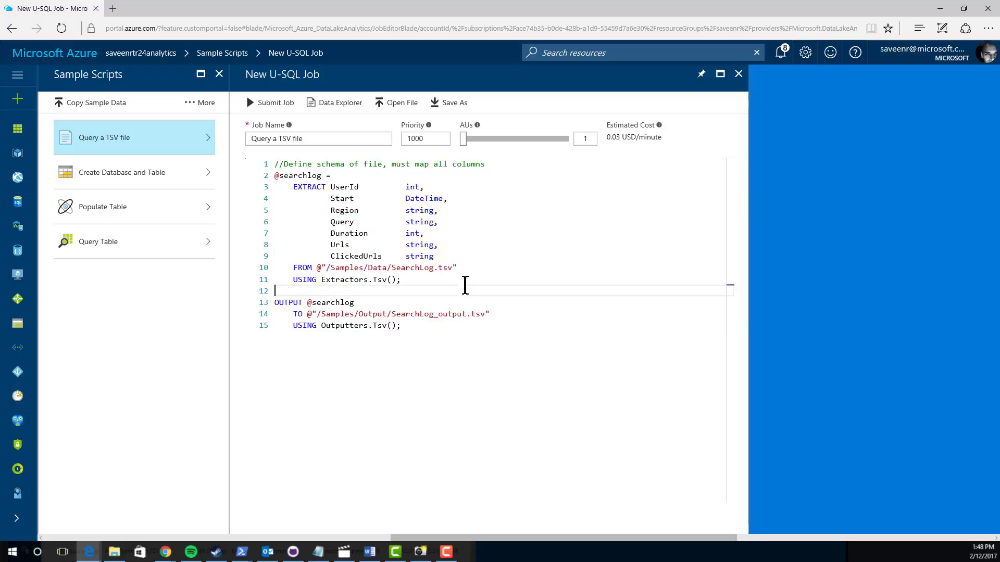
Step: Submit the "Query a TSV file" job with its sample script unmodified
{"action": "left_click", "coordinate": [343, 187]}
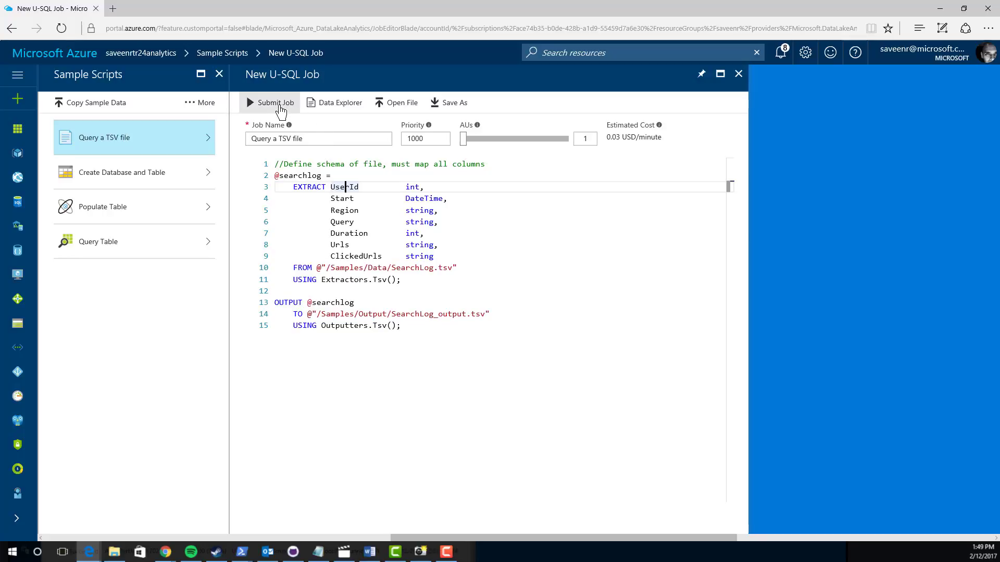
{"action": "left_click", "coordinate": [278, 104]}
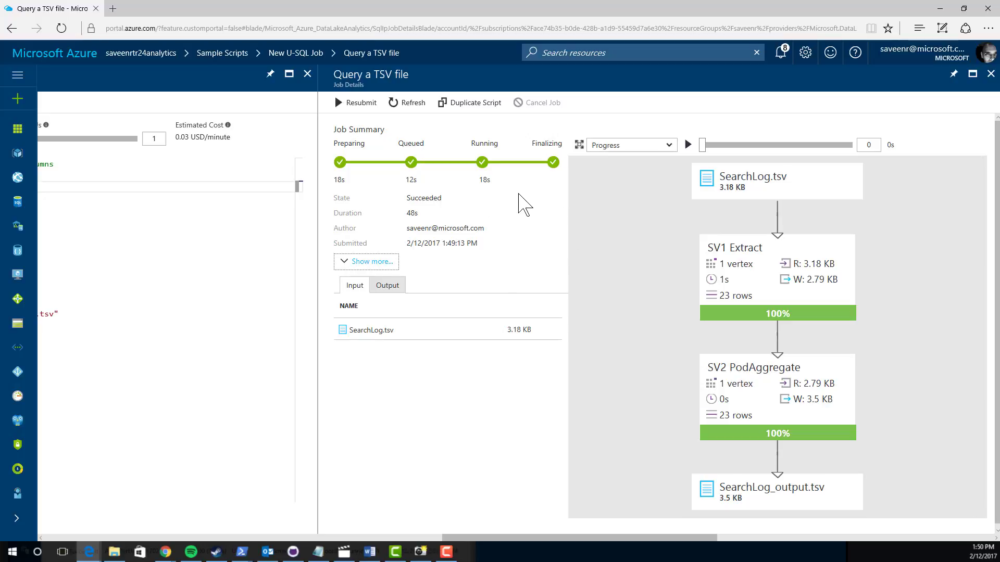
Step: Duplicate the submitted job's script into a new U-SQL job, look over the code, and close the copy
{"action": "left_click", "coordinate": [474, 103]}
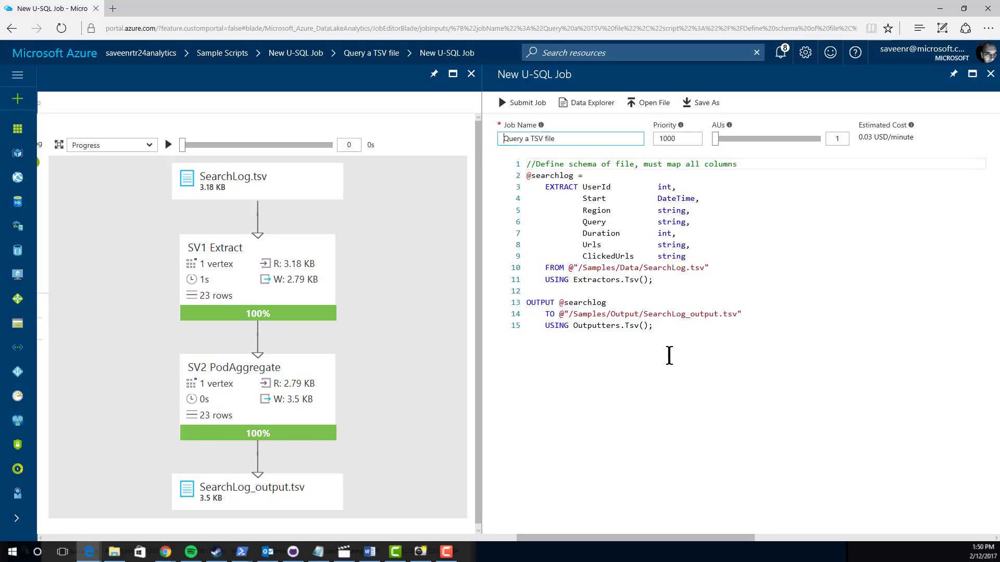
{"action": "left_click_drag", "start_coordinate": [669, 358], "coordinate": [513, 156]}
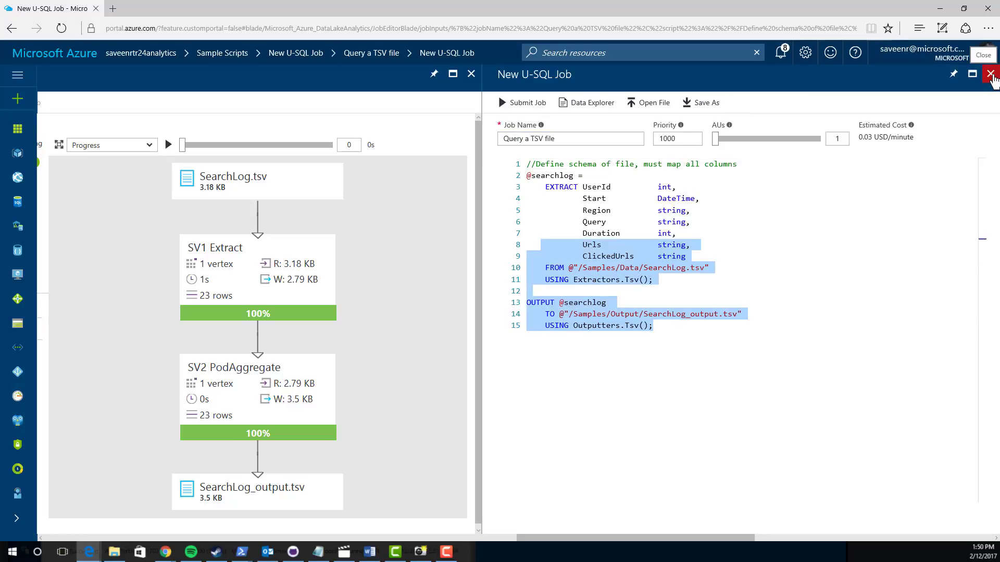
{"action": "left_click", "coordinate": [990, 75]}
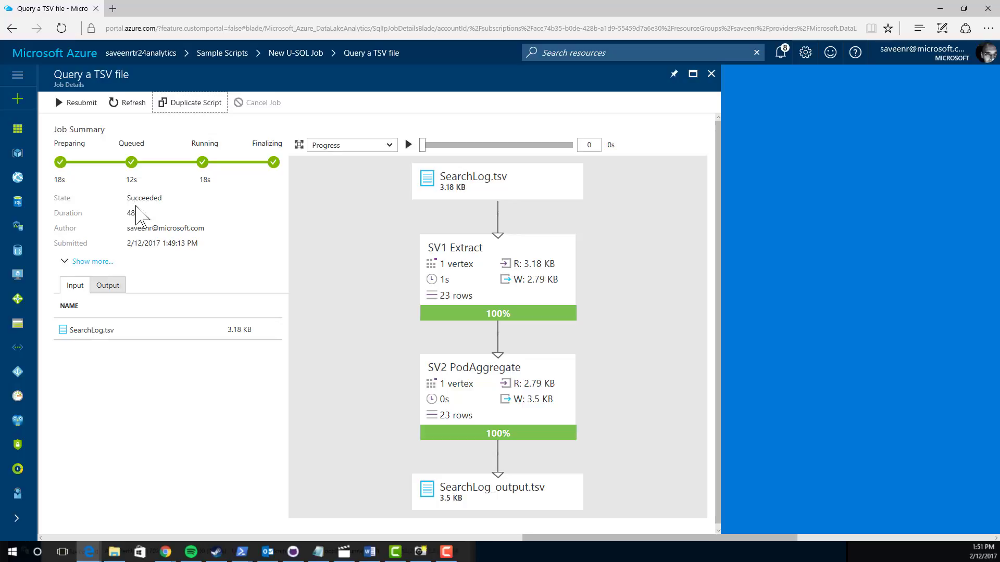
Step: Examine the job's duration and the expanded job summary details, including the job URL
{"action": "left_click_drag", "start_coordinate": [126, 213], "coordinate": [142, 214]}
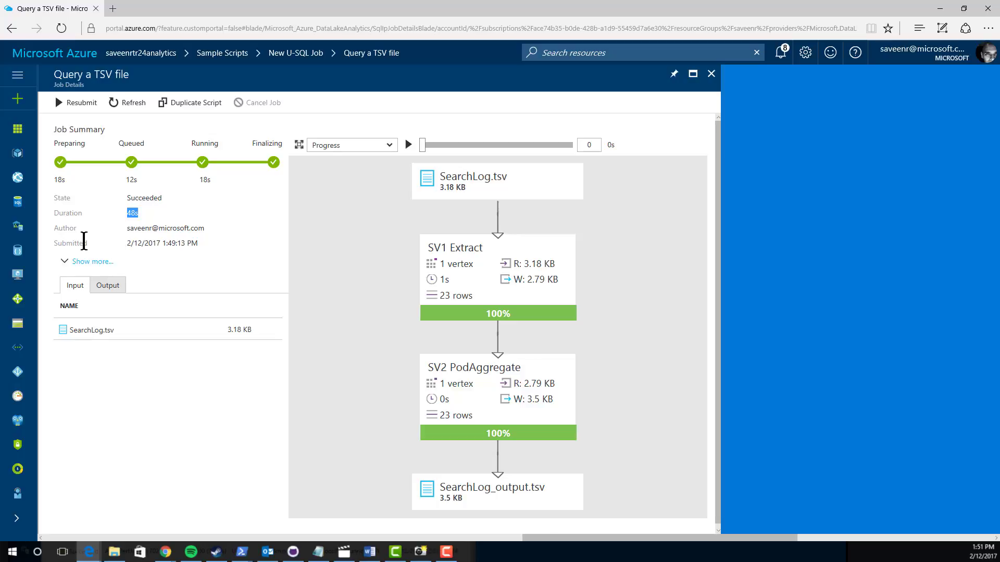
{"action": "left_click", "coordinate": [92, 263]}
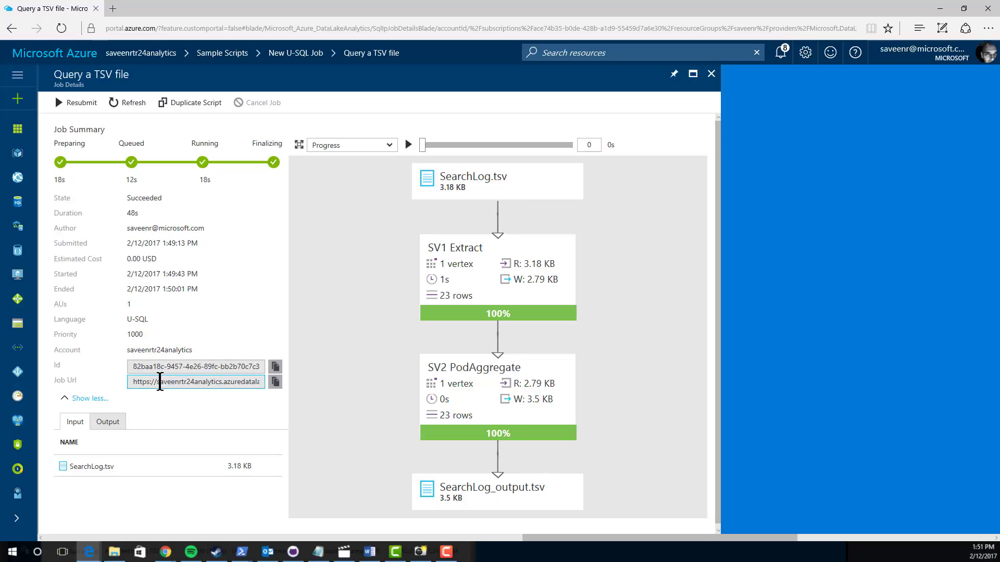
{"action": "double_click", "coordinate": [160, 382]}
{"action": "left_click", "coordinate": [160, 382]}
{"action": "double_click", "coordinate": [160, 382]}
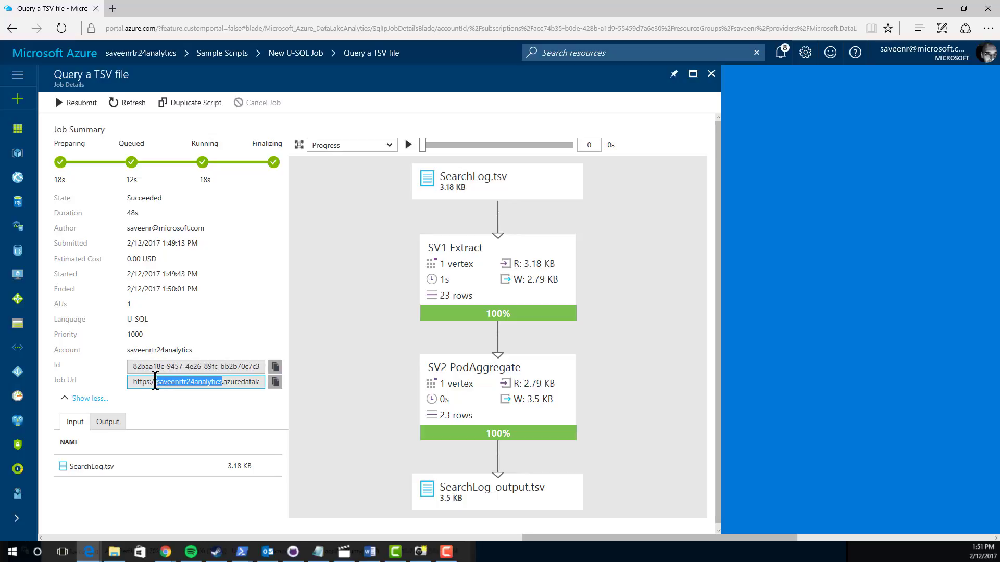
{"action": "left_click", "coordinate": [155, 382]}
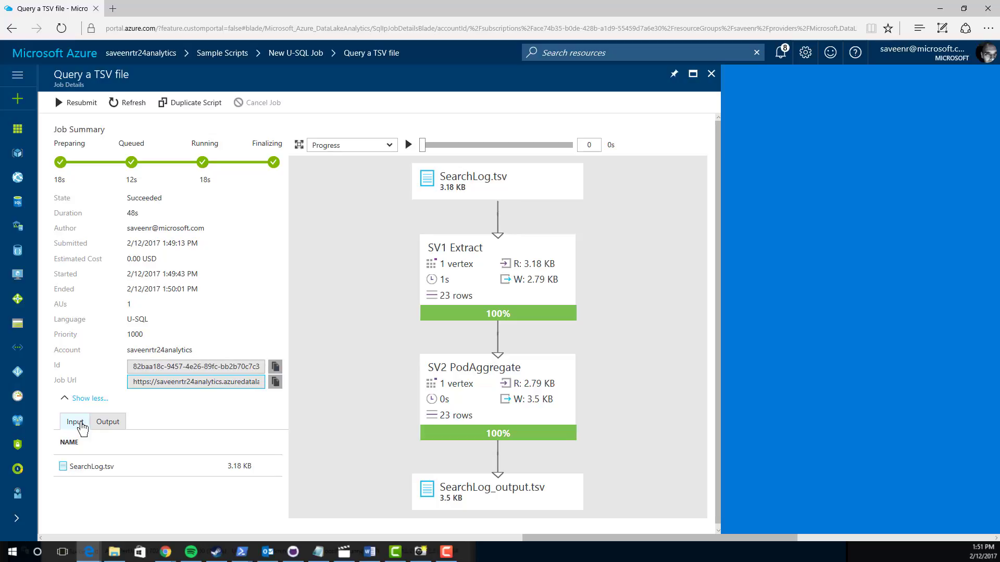
Step: Review the job's output file list and the whole job graph, and return to the sample scripts
{"action": "left_click", "coordinate": [104, 424]}
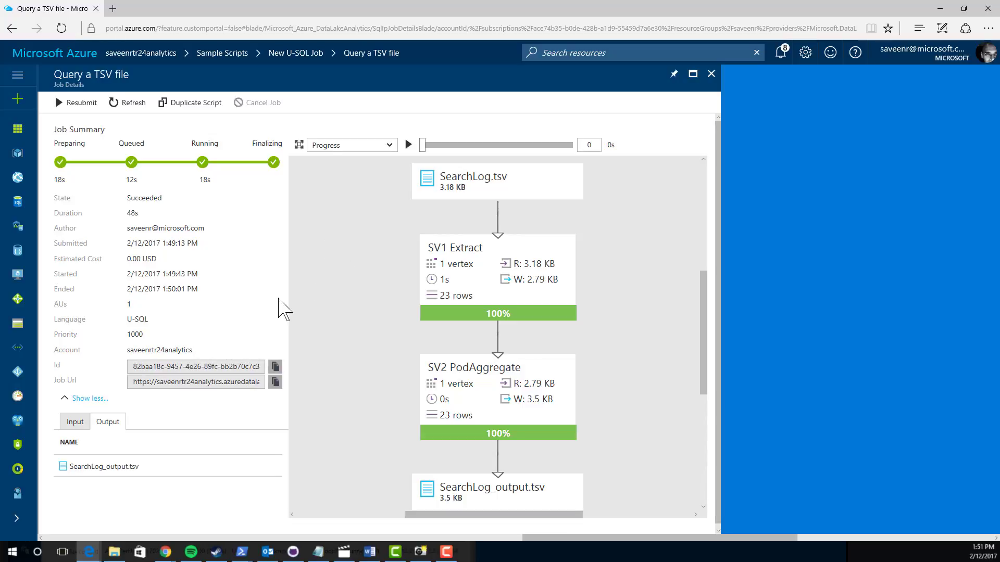
{"action": "scroll", "coordinate": [320, 286], "scroll_direction": "down", "scroll_amount": 2}
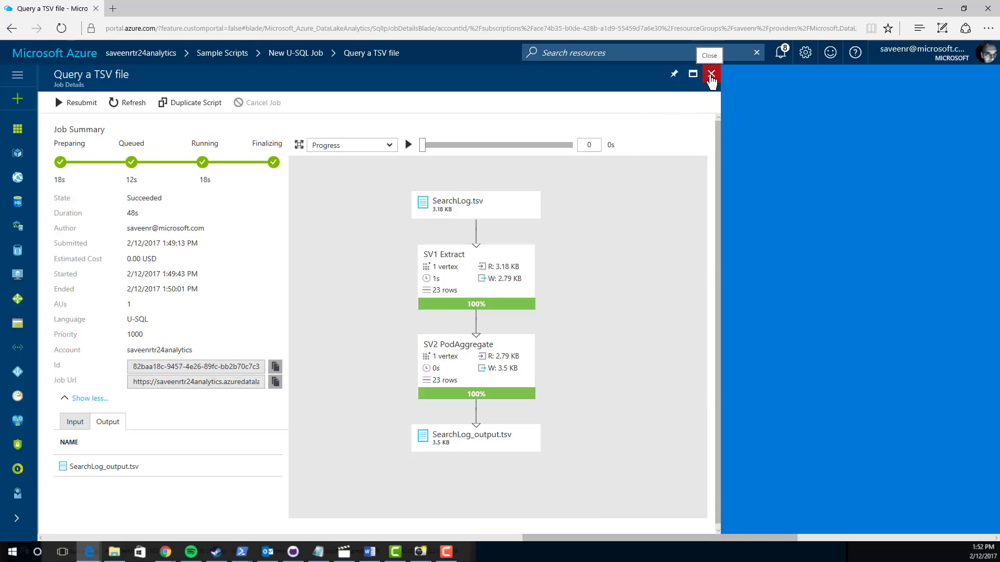
{"action": "left_click", "coordinate": [711, 74]}
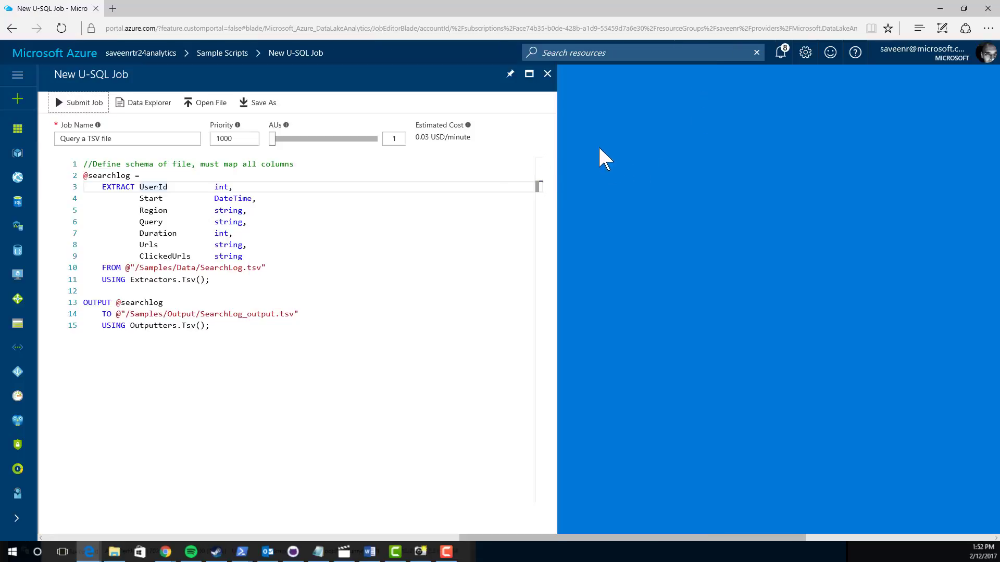
{"action": "left_click", "coordinate": [548, 77]}
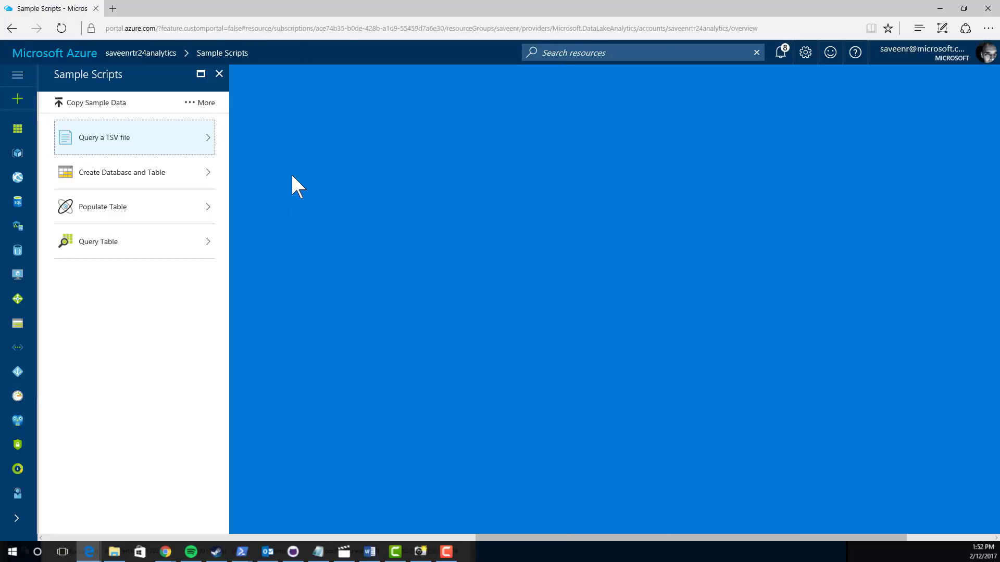
Step: Search the resources for "datainsights" and open the datainsightsadhoc Data Lake Analytics account
{"action": "left_click", "coordinate": [567, 53]}
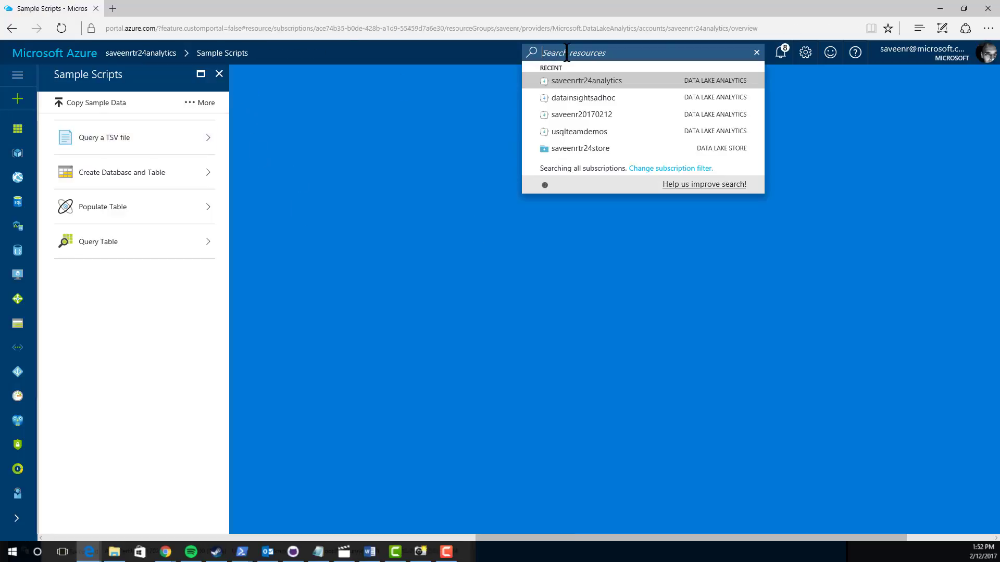
{"action": "type", "text": "usq"}
{"action": "key", "text": "BackSpace"}
{"action": "key", "text": "BackSpace"}
{"action": "key", "text": "BackSpace"}
{"action": "type", "text": "da"}
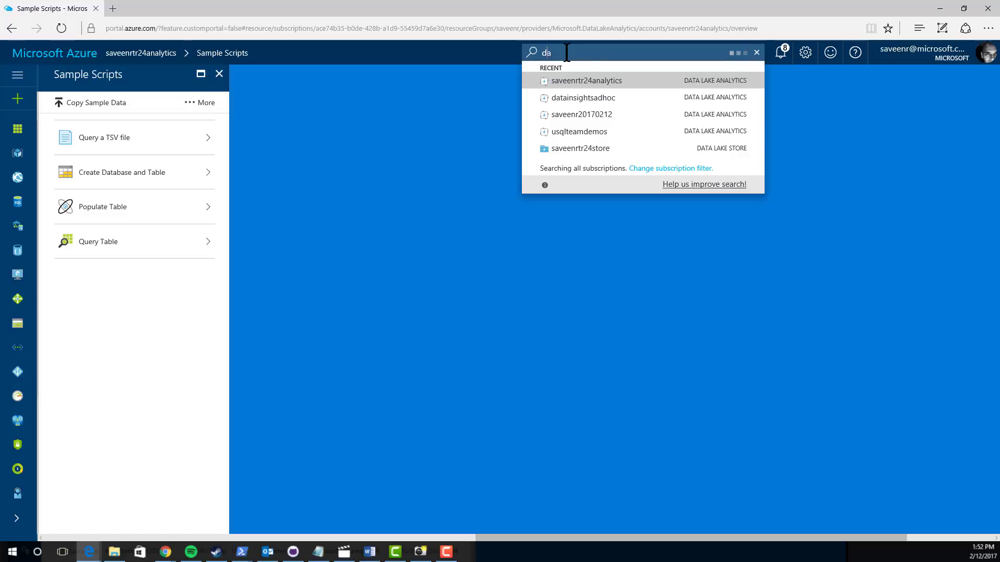
{"action": "type", "text": "tal"}
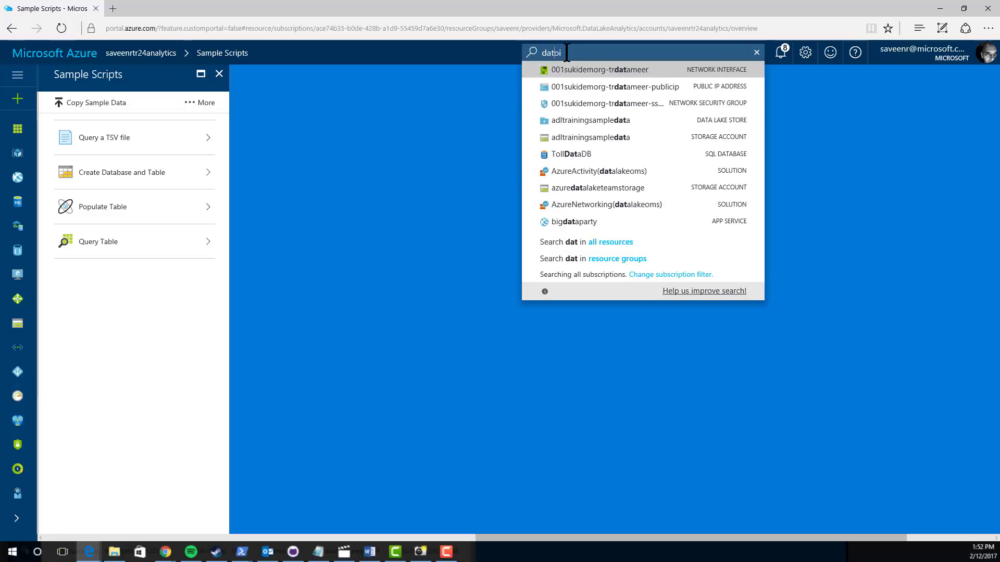
{"action": "key", "text": "BackSpace"}
{"action": "type", "text": "ia"}
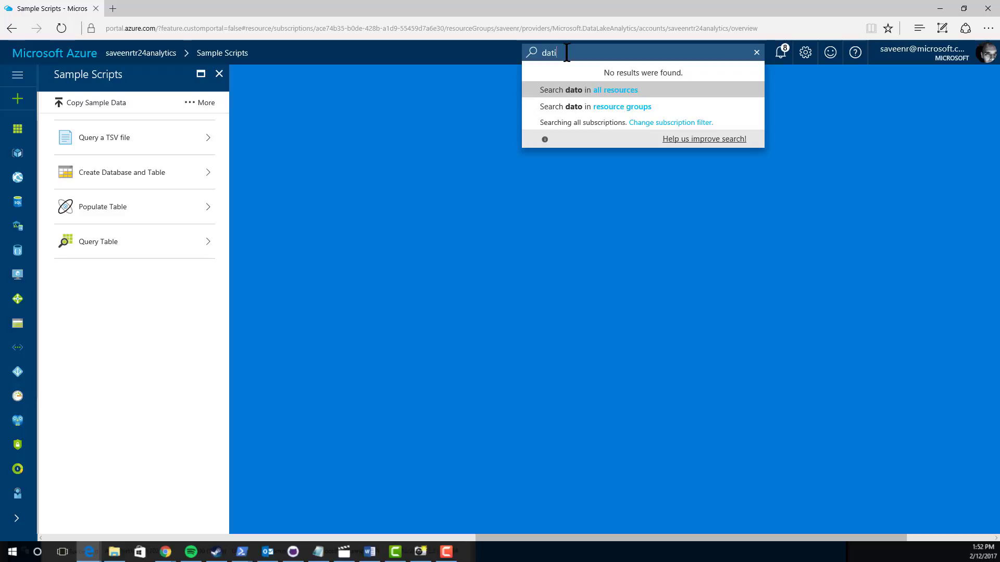
{"action": "type", "text": "insigh"}
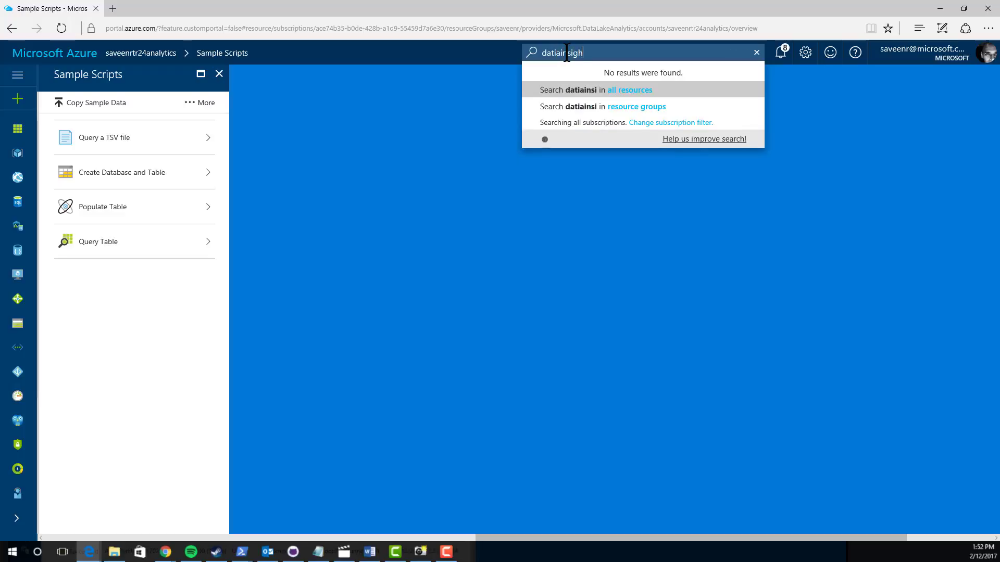
{"action": "type", "text": "ts"}
{"action": "key", "text": "Left"}
{"action": "key", "text": "Left"}
{"action": "key", "text": "Left"}
{"action": "key", "text": "Left"}
{"action": "key", "text": "Left"}
{"action": "key", "text": "Left"}
{"action": "key", "text": "Left"}
{"action": "key", "text": "Left"}
{"action": "key", "text": "Left"}
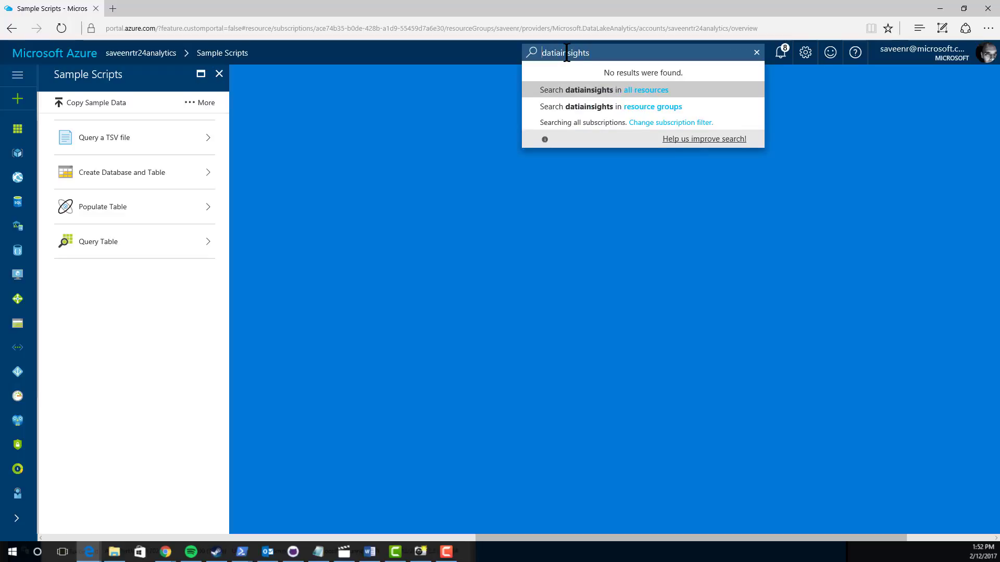
{"action": "key", "text": "BackSpace"}
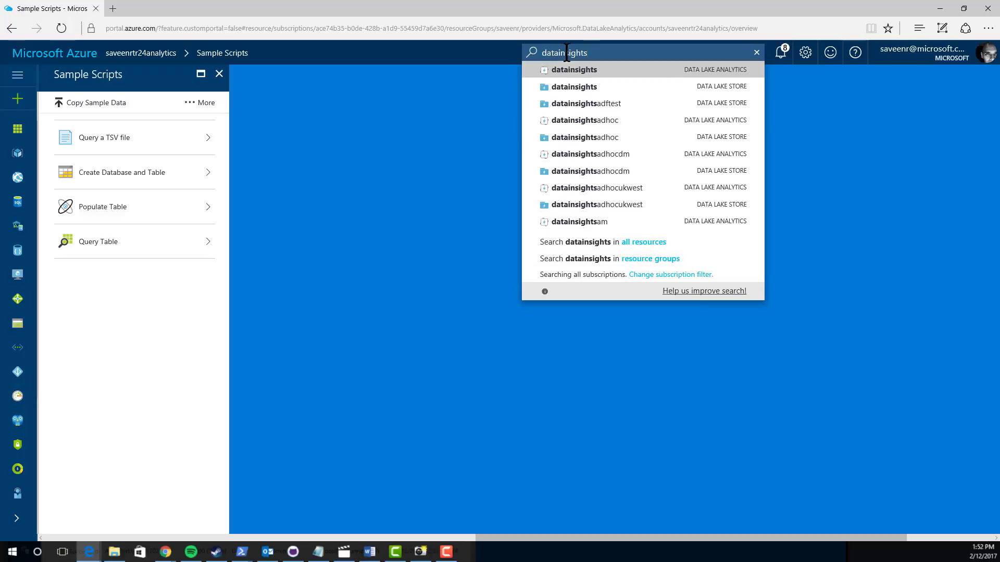
{"action": "left_click", "coordinate": [581, 122]}
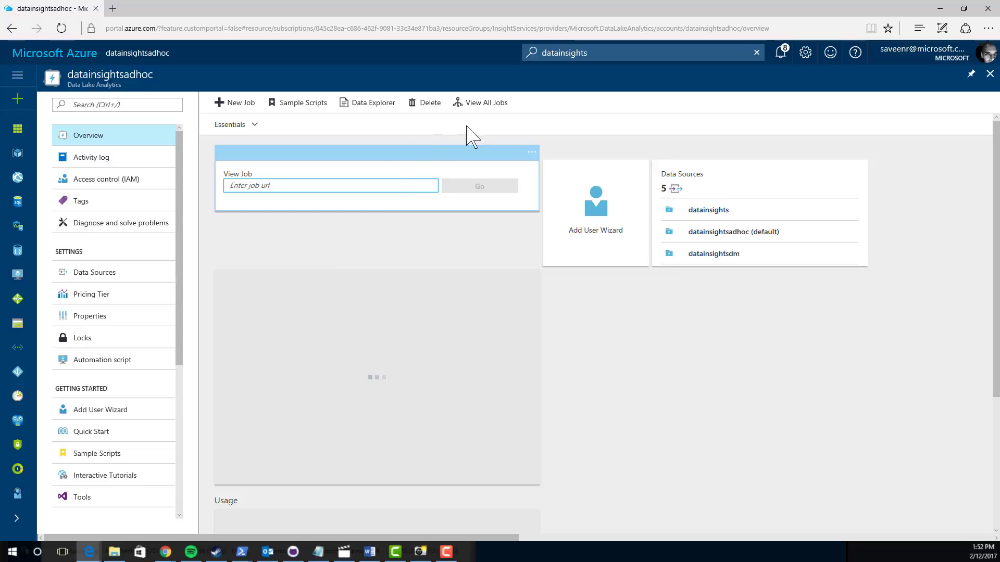
{"action": "left_click", "coordinate": [489, 107]}
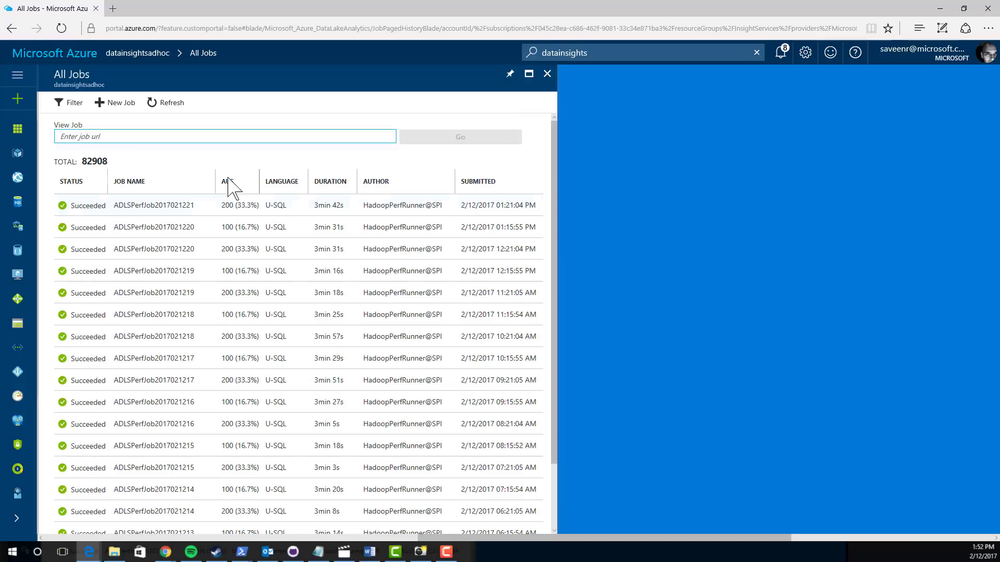
{"action": "left_click", "coordinate": [133, 211]}
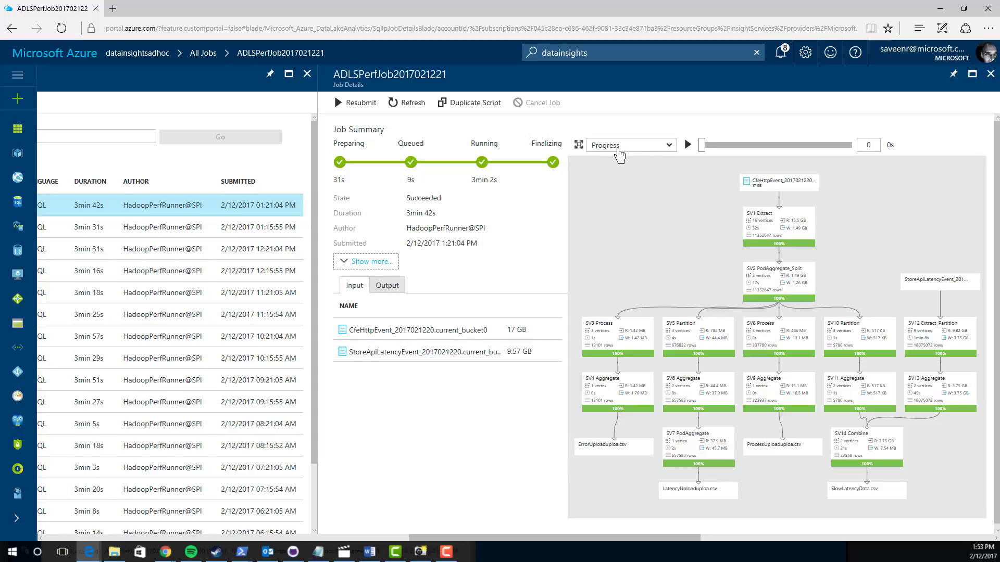
Step: Compare the job graph's stages by coloring them by Time, Read and Written in turn
{"action": "left_click", "coordinate": [667, 148]}
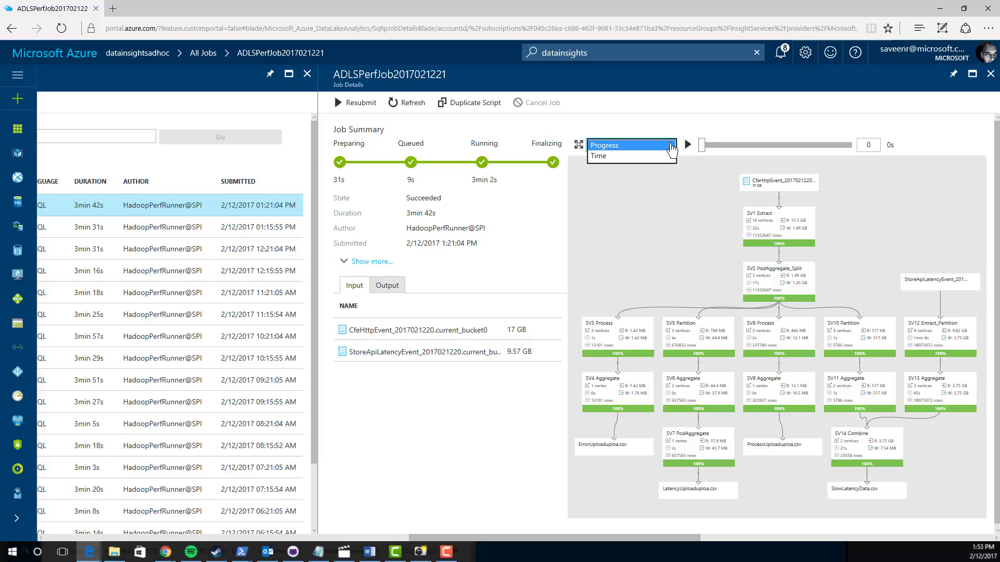
{"action": "left_click", "coordinate": [632, 158]}
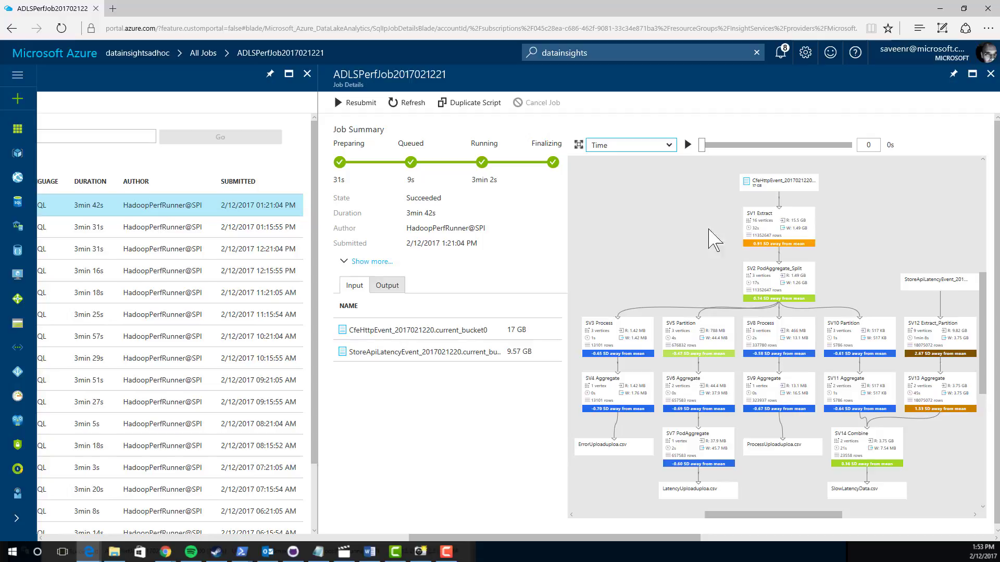
{"action": "left_click", "coordinate": [668, 145]}
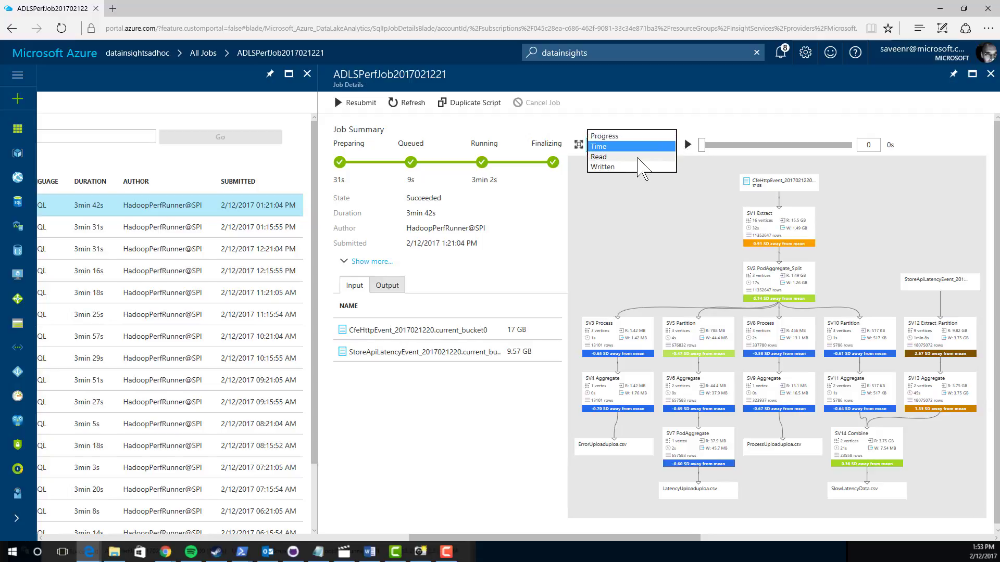
{"action": "left_click", "coordinate": [639, 157]}
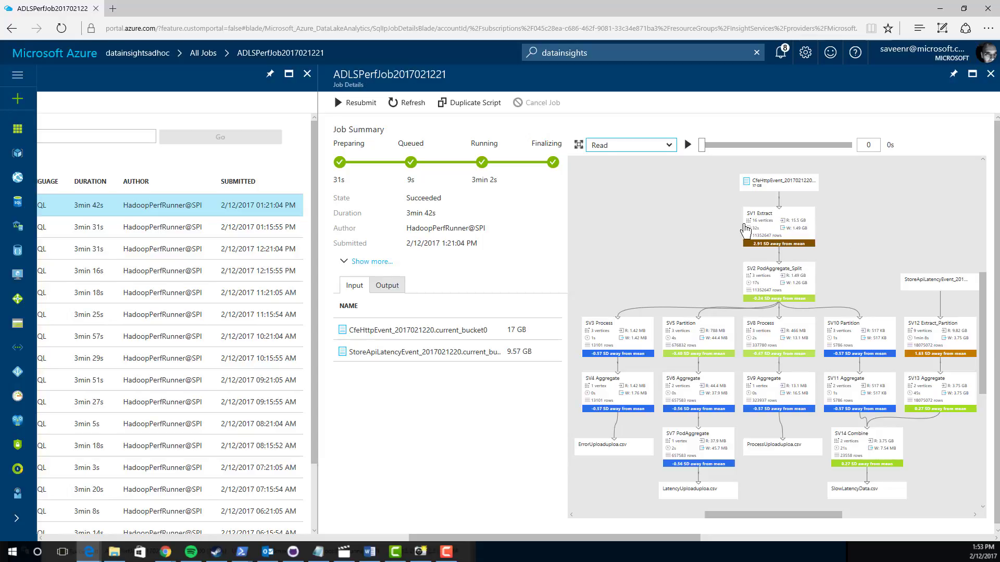
{"action": "left_click", "coordinate": [669, 145]}
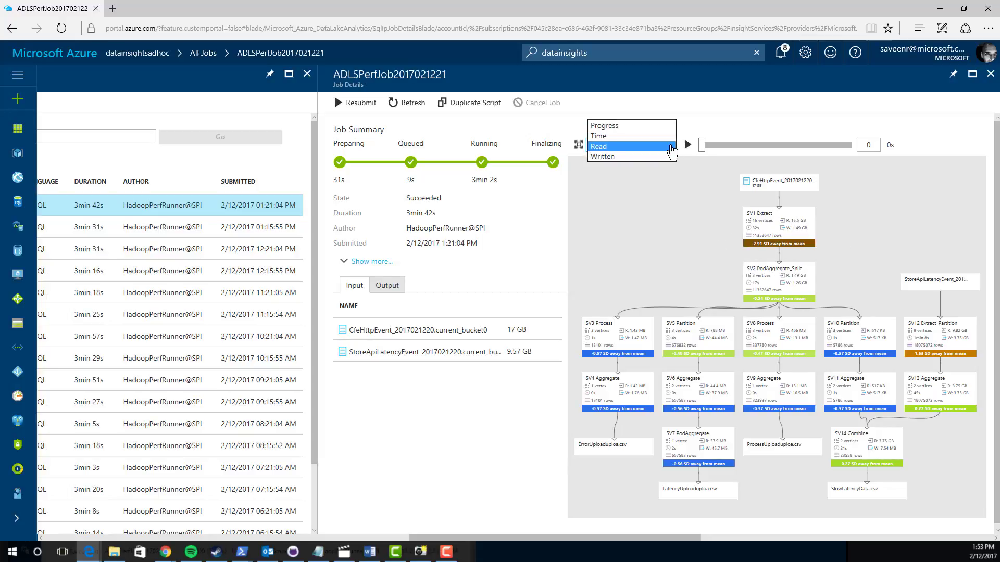
{"action": "left_click", "coordinate": [635, 157]}
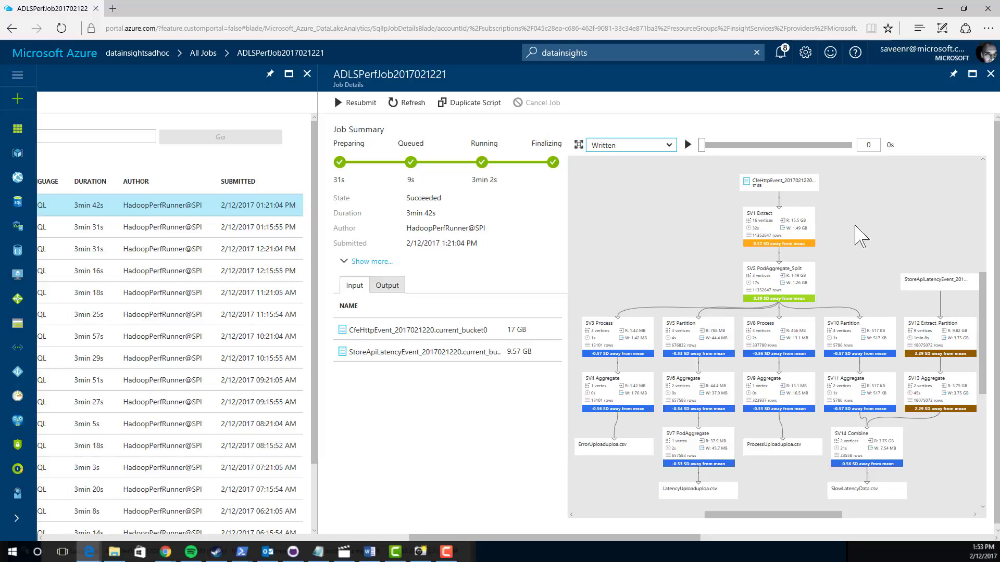
Step: Examine the CfeHttpEvent input and the SV1 Extract stage up close, and set the graph display back to Progress
{"action": "scroll", "coordinate": [800, 229], "scroll_direction": "up", "scroll_amount": 2}
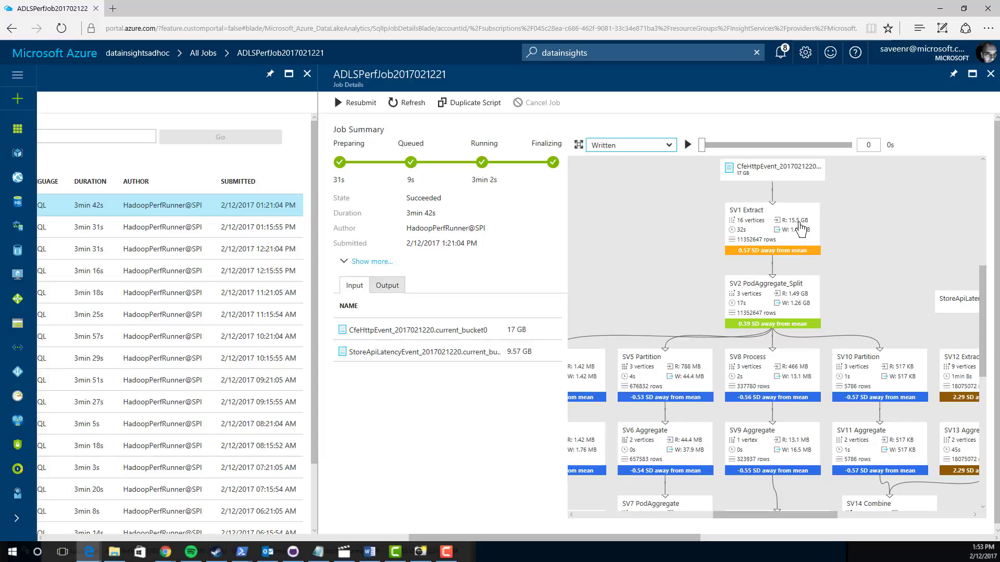
{"action": "scroll", "coordinate": [800, 229], "scroll_direction": "up", "scroll_amount": 2}
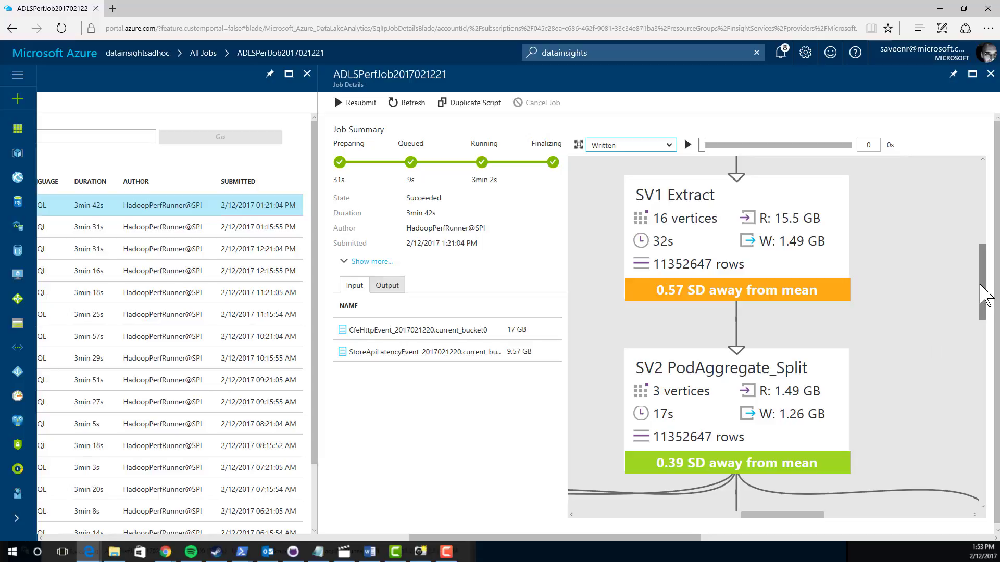
{"action": "scroll", "coordinate": [988, 282], "scroll_direction": "up", "scroll_amount": 2}
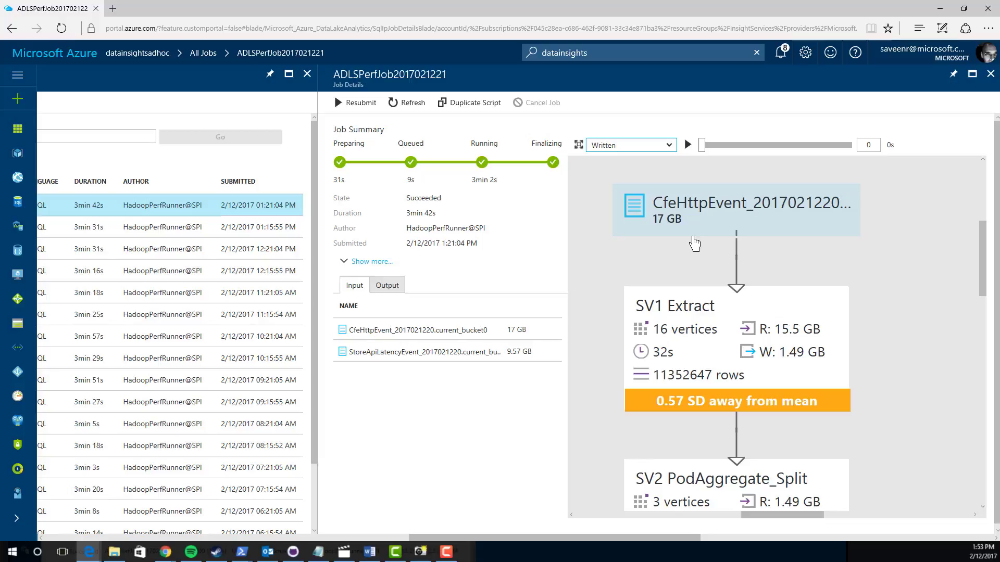
{"action": "scroll", "coordinate": [677, 221], "scroll_direction": "down", "scroll_amount": 5}
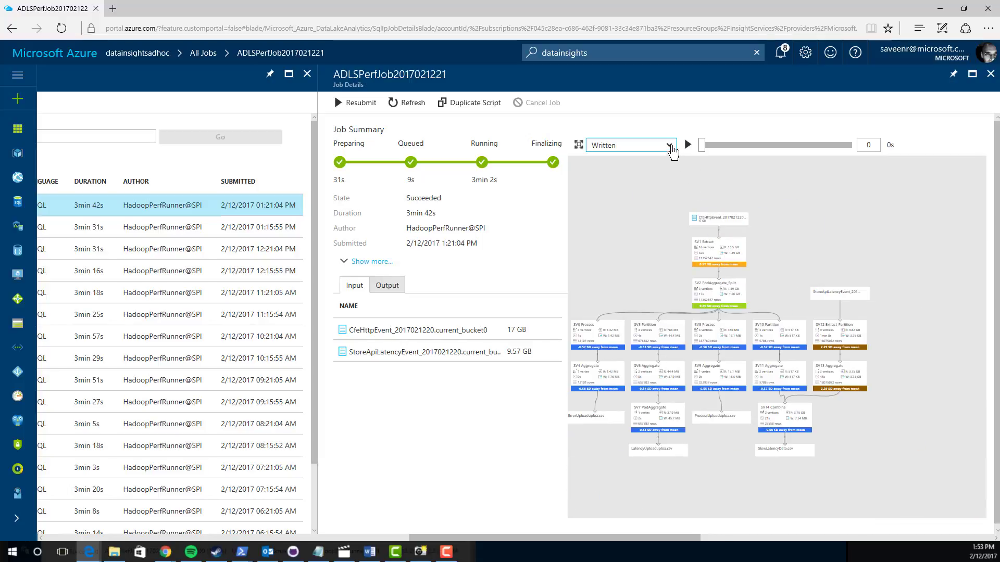
{"action": "left_click", "coordinate": [669, 144]}
{"action": "left_click", "coordinate": [617, 116]}
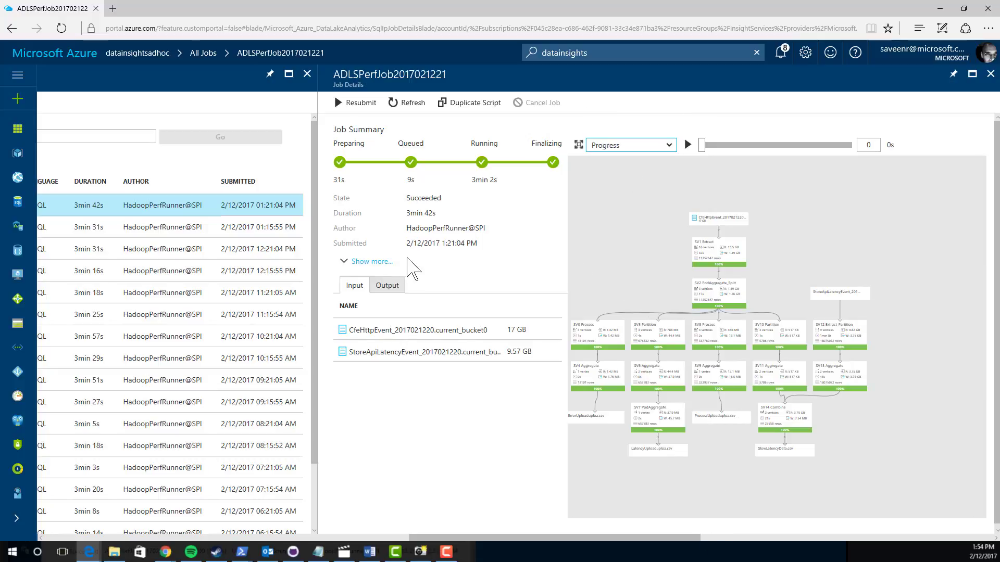
Step: Expand the job summary and examine its additional details, including the number of AUs
{"action": "left_click", "coordinate": [378, 261]}
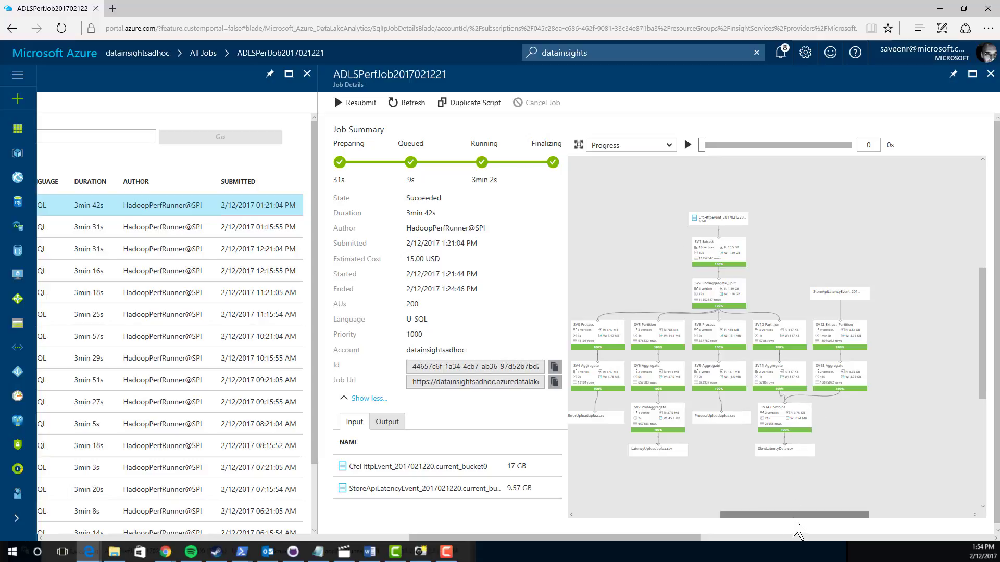
{"action": "left_click_drag", "start_coordinate": [790, 522], "coordinate": [774, 522]}
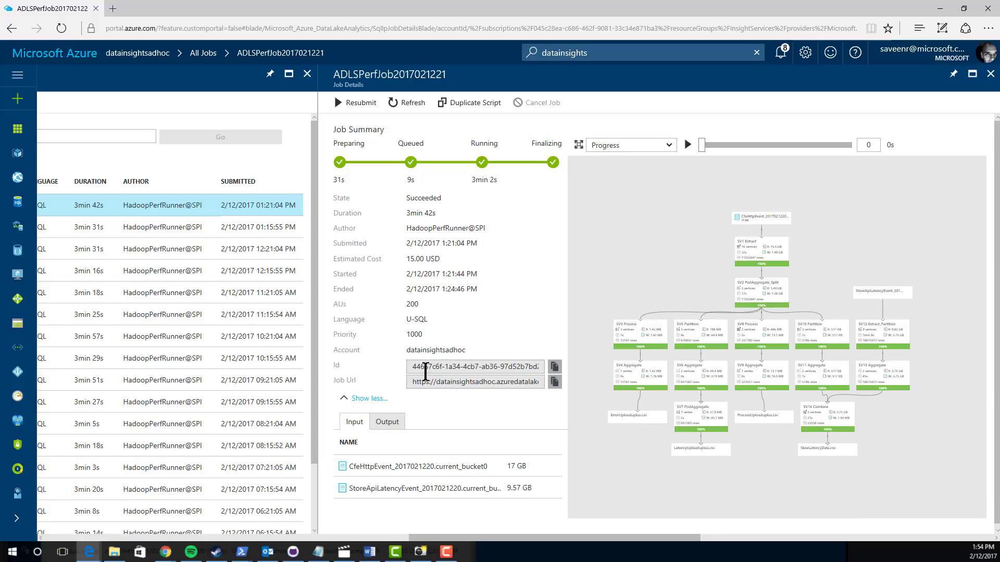
{"action": "double_click", "coordinate": [412, 303]}
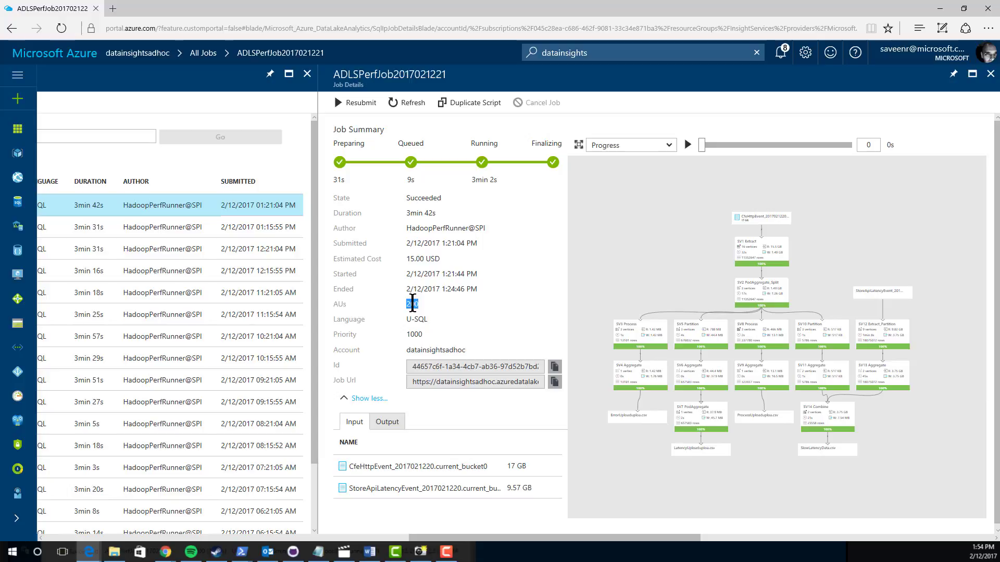
{"action": "left_click", "coordinate": [595, 234]}
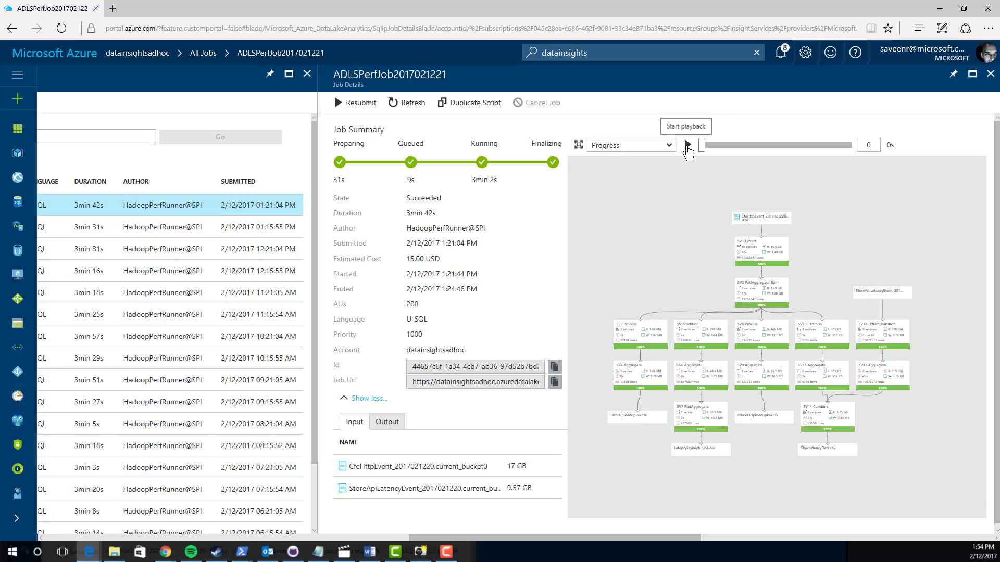
Step: Play back the job's execution and follow the progress of the individual stages through the graph
{"action": "left_click", "coordinate": [688, 145]}
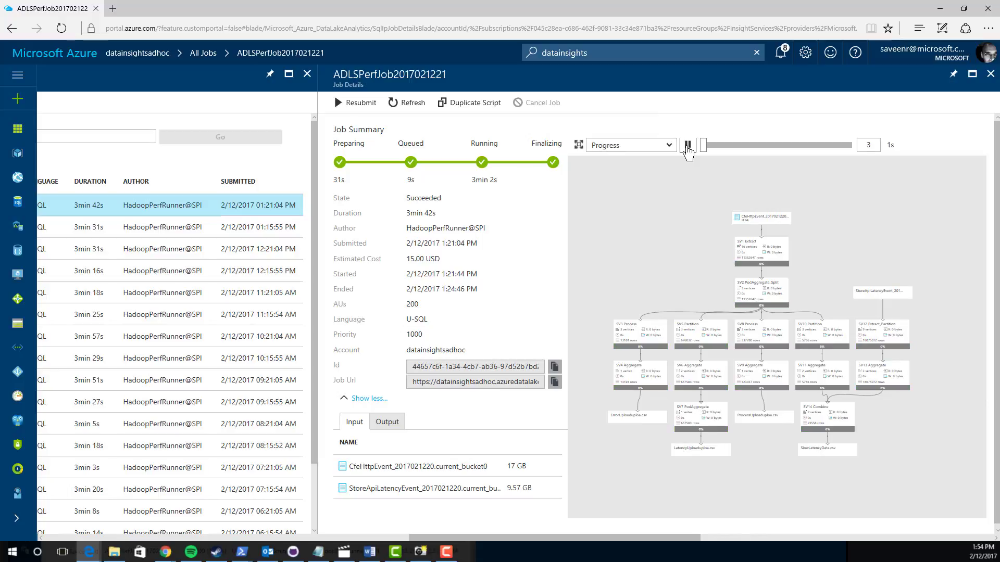
{"action": "scroll", "coordinate": [720, 260], "scroll_direction": "up", "scroll_amount": 1}
{"action": "scroll", "coordinate": [720, 260], "scroll_direction": "up", "scroll_amount": 2}
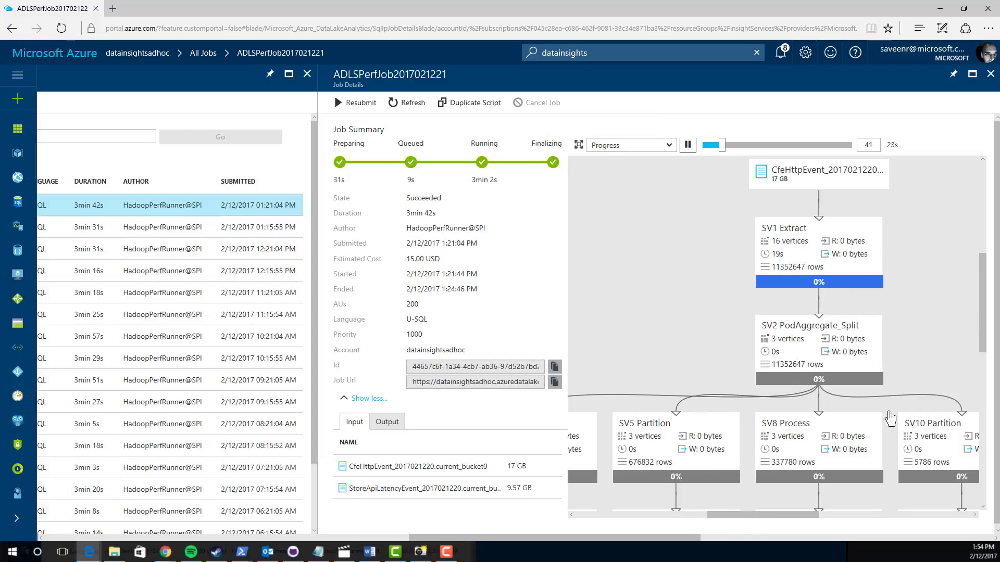
{"action": "left_click_drag", "start_coordinate": [979, 287], "coordinate": [989, 359]}
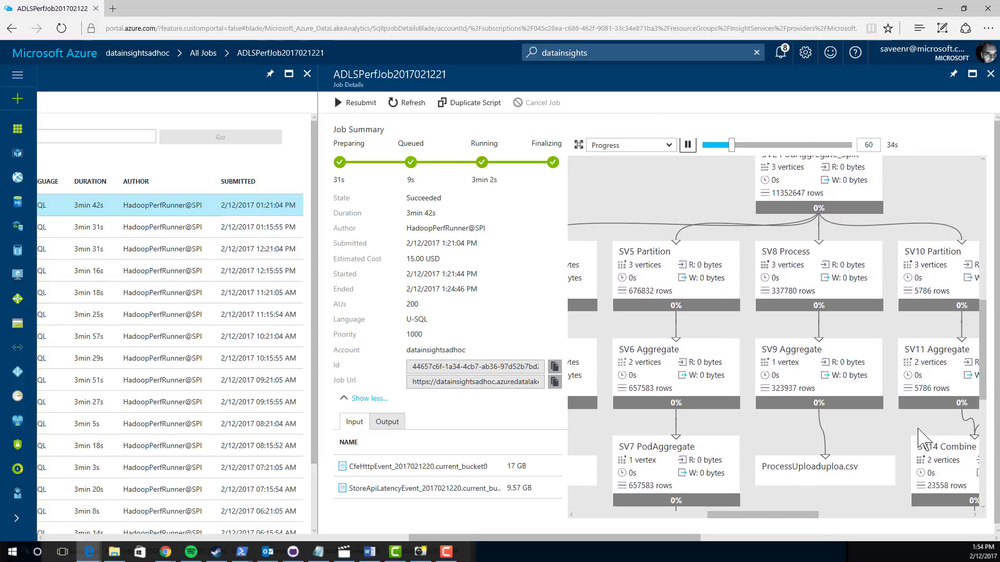
{"action": "scroll", "coordinate": [921, 437], "scroll_direction": "down", "scroll_amount": 3}
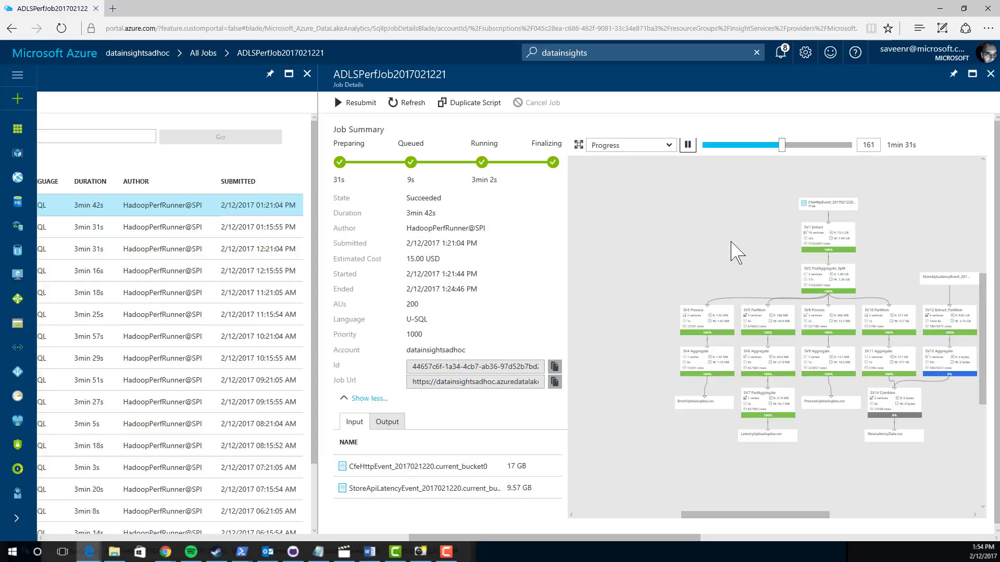
{"action": "scroll", "coordinate": [737, 253], "scroll_direction": "up", "scroll_amount": 2}
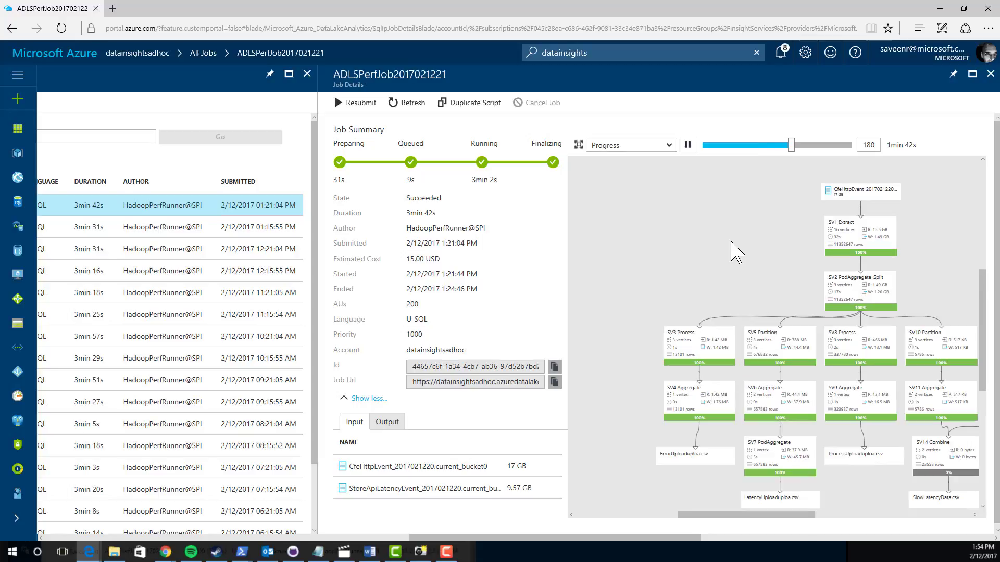